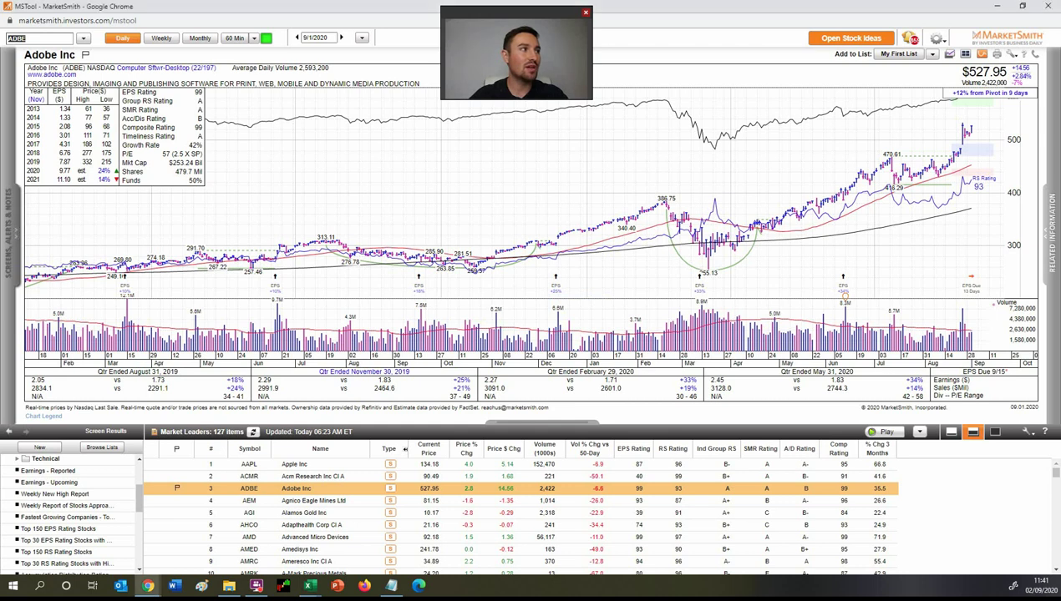
Open the saved Screens panel and start a new screen.
{"action": "left_click", "coordinate": [9, 209]}
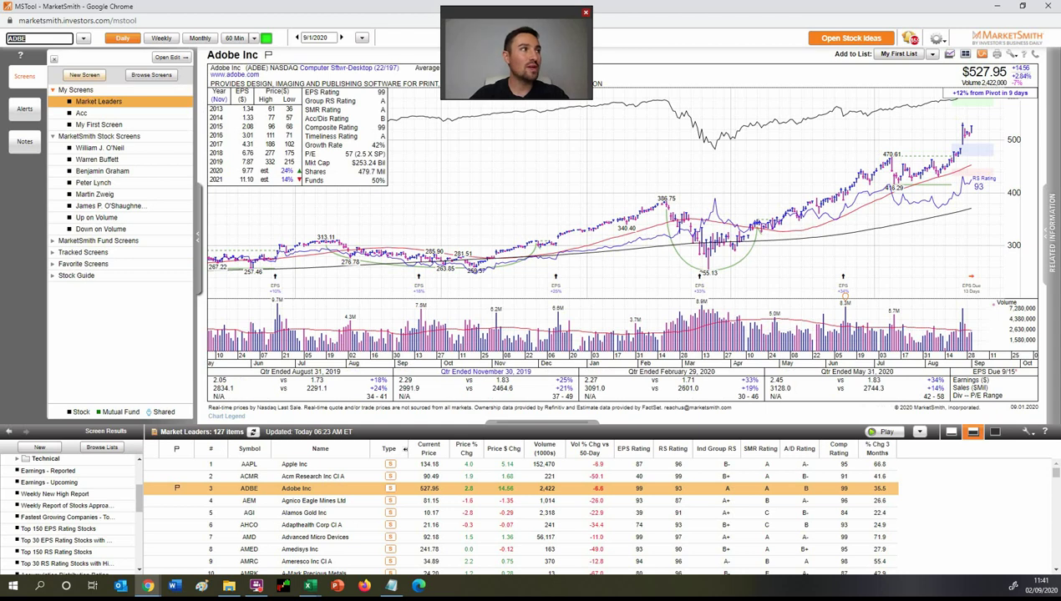
{"action": "left_click", "coordinate": [84, 74]}
Create a new stock screen named 'VCP Setups' and begin choosing its source list.
{"action": "left_click", "coordinate": [107, 93]}
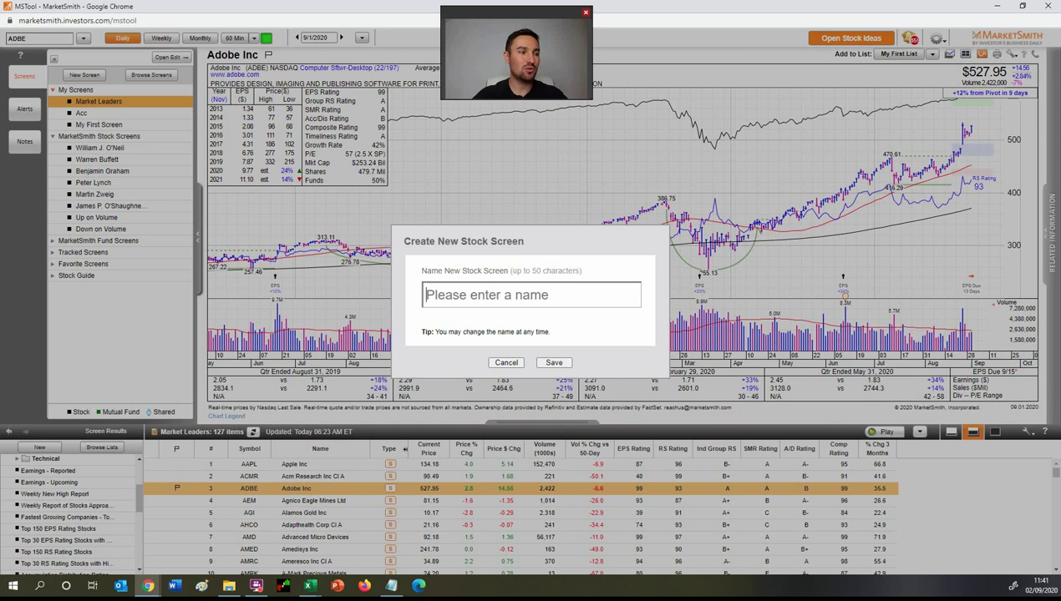
{"action": "type", "text": "VCP"}
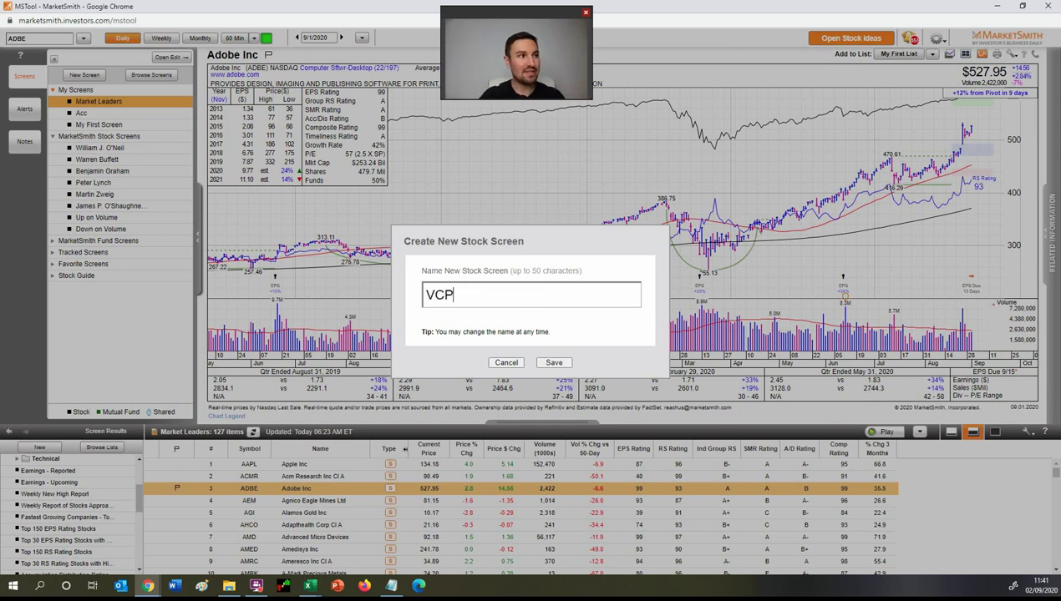
{"action": "type", "text": " Setups"}
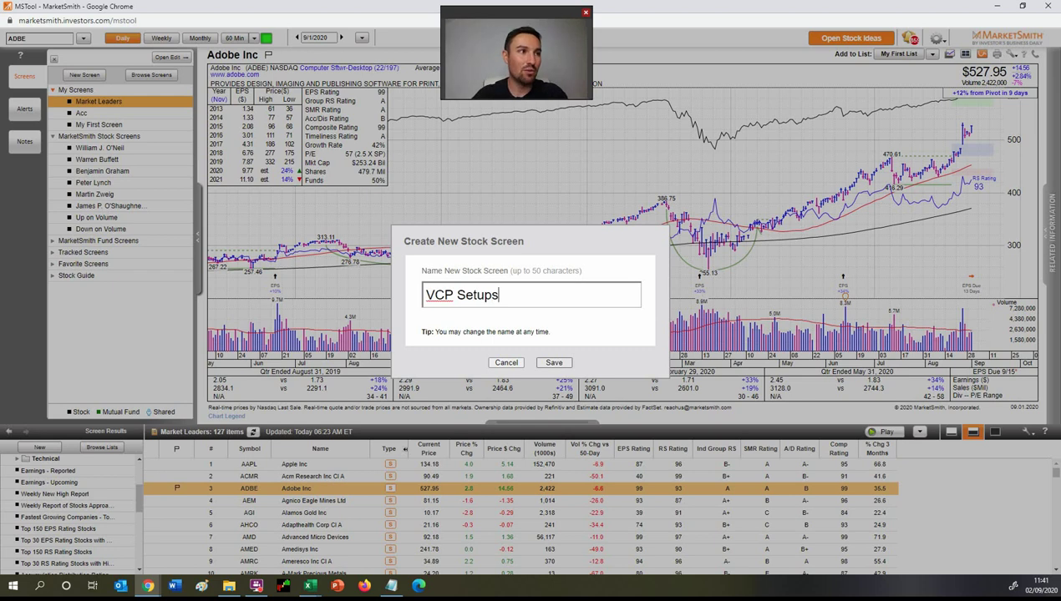
{"action": "key", "text": "Return"}
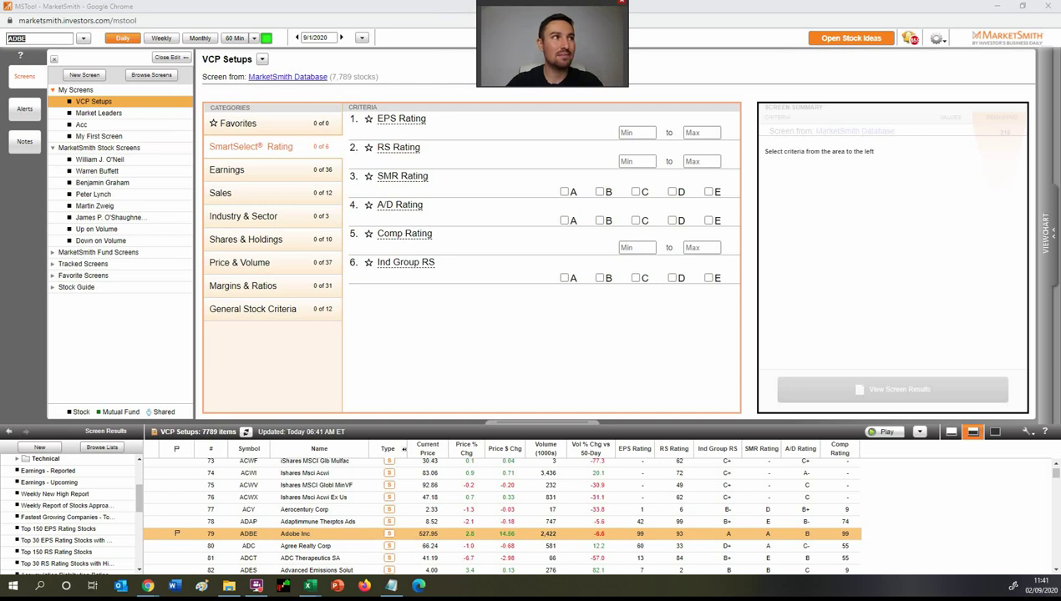
{"action": "left_click", "coordinate": [287, 76]}
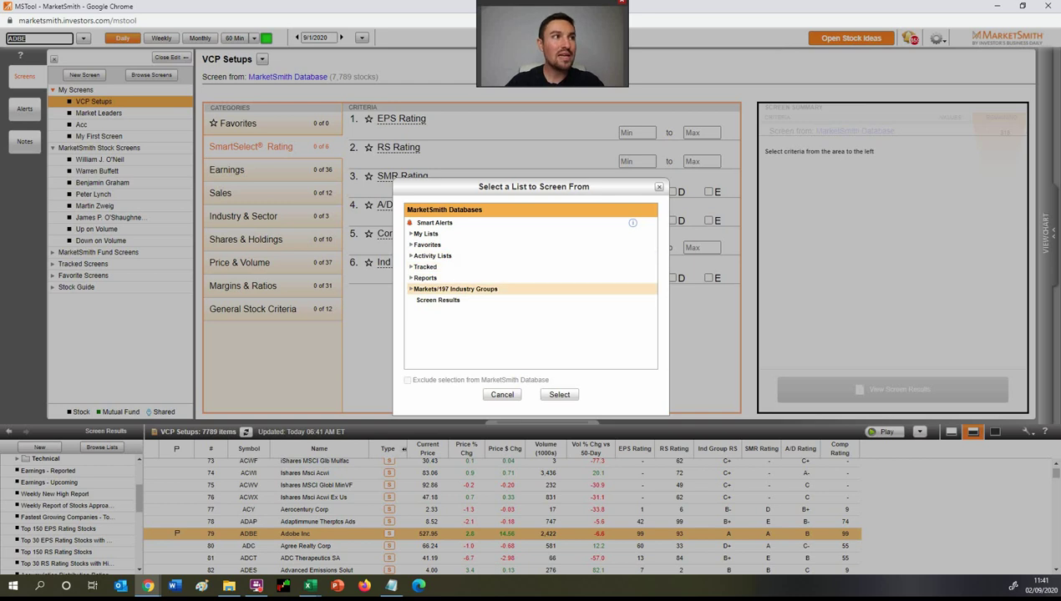
Use the Reports > Technical list 'Trend Template - 5 Month' as the source, giving 318 stocks.
{"action": "left_click", "coordinate": [425, 277]}
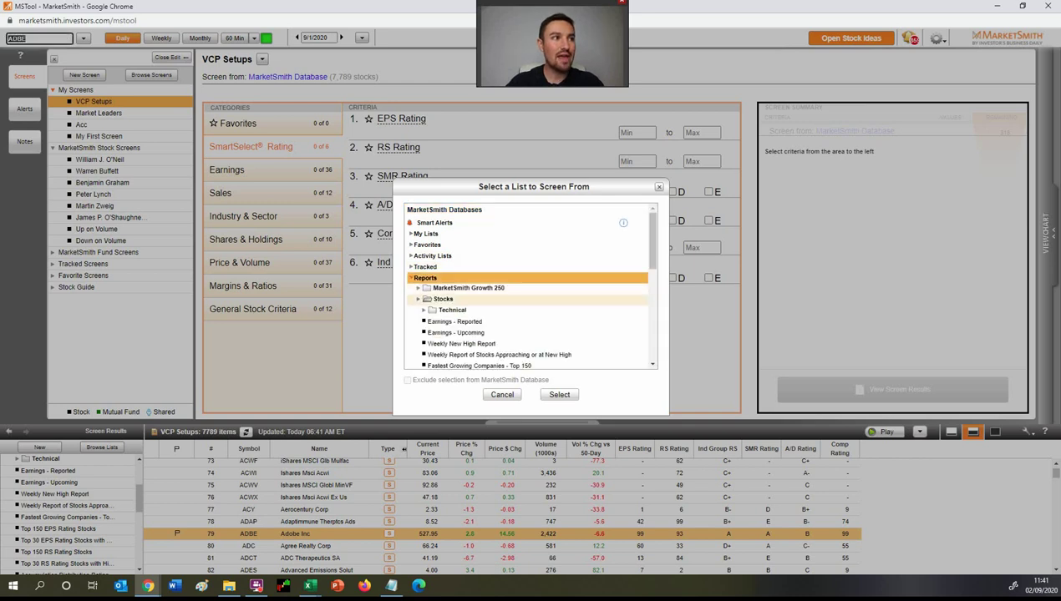
{"action": "left_click", "coordinate": [452, 310]}
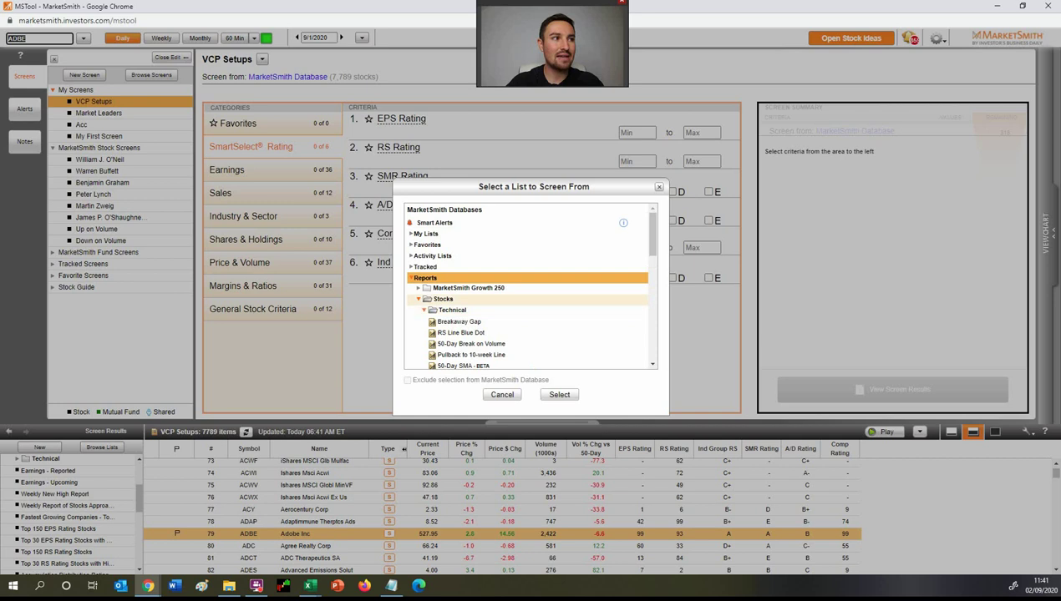
{"action": "scroll", "coordinate": [527, 283], "scroll_direction": "down", "scroll_amount": 5}
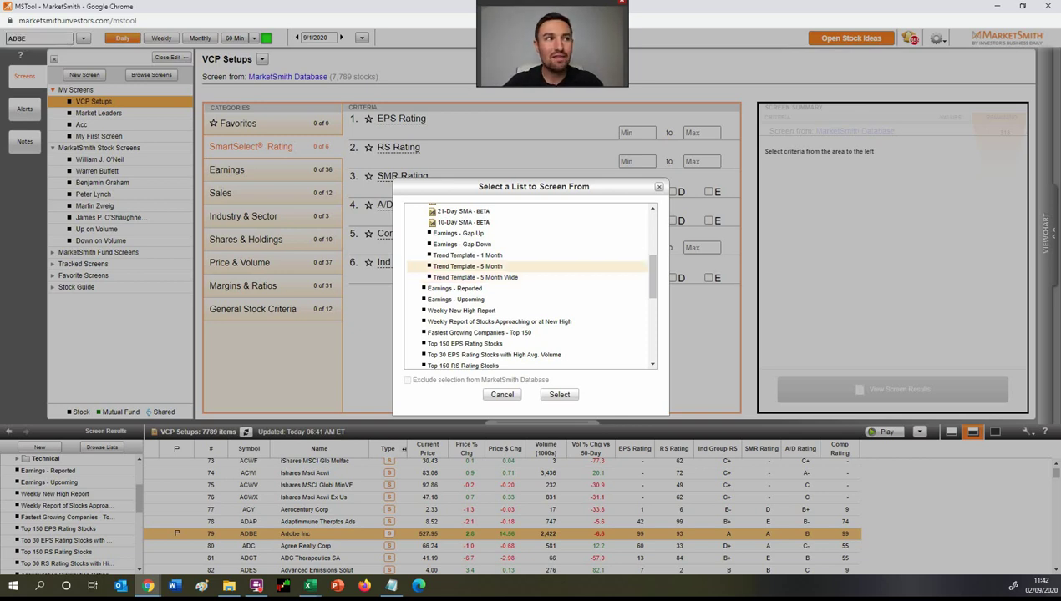
{"action": "left_click", "coordinate": [468, 265]}
{"action": "left_click", "coordinate": [559, 394]}
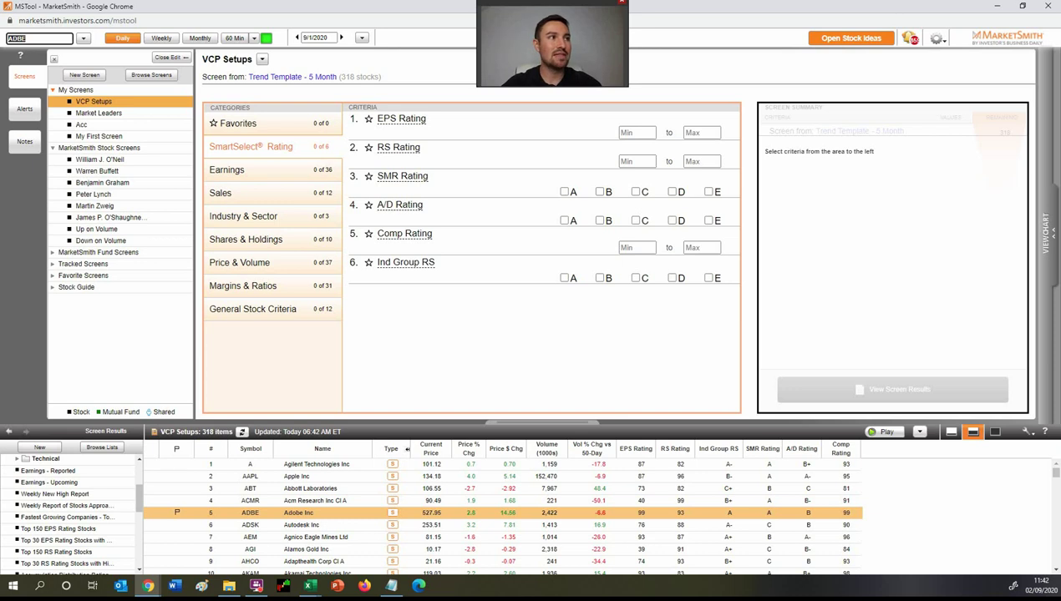
Set Comp Rating minimum 80 and RS Rating minimum 85, and check Ind Group RS grade A.
{"action": "left_click", "coordinate": [636, 247]}
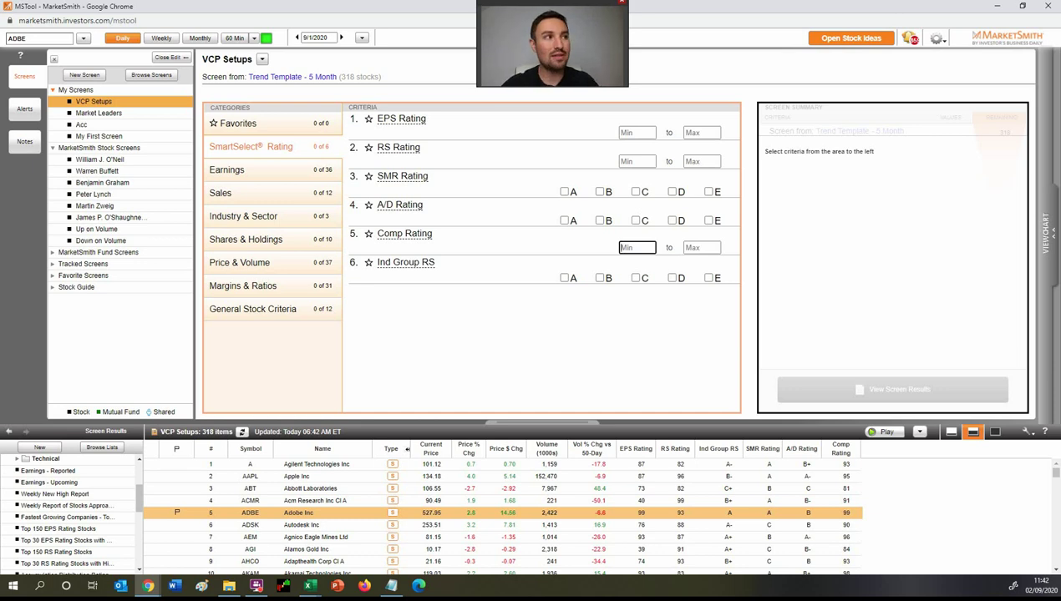
{"action": "type", "text": "80"}
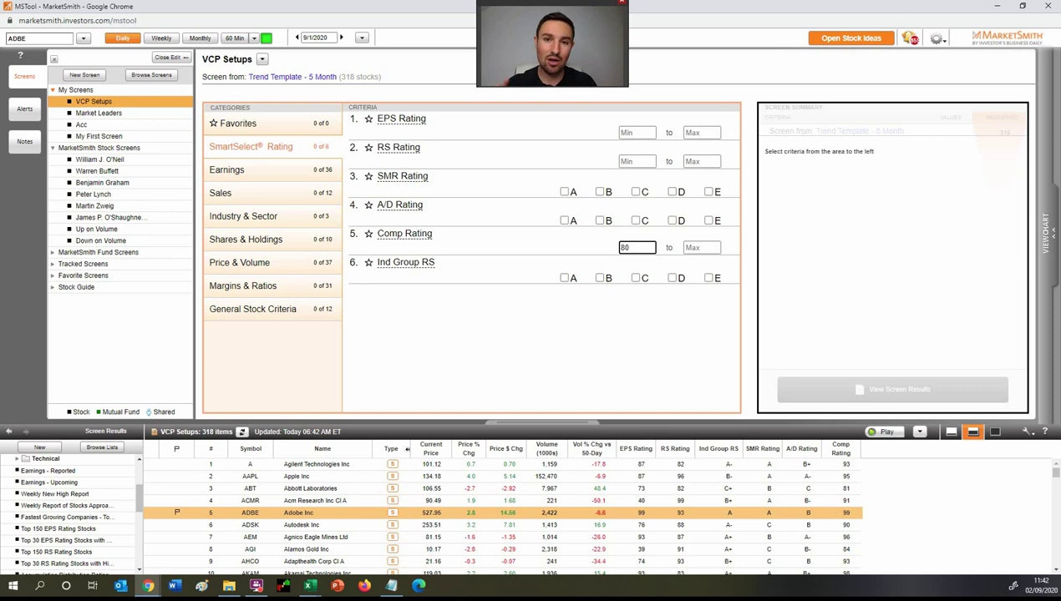
{"action": "key", "text": "Return"}
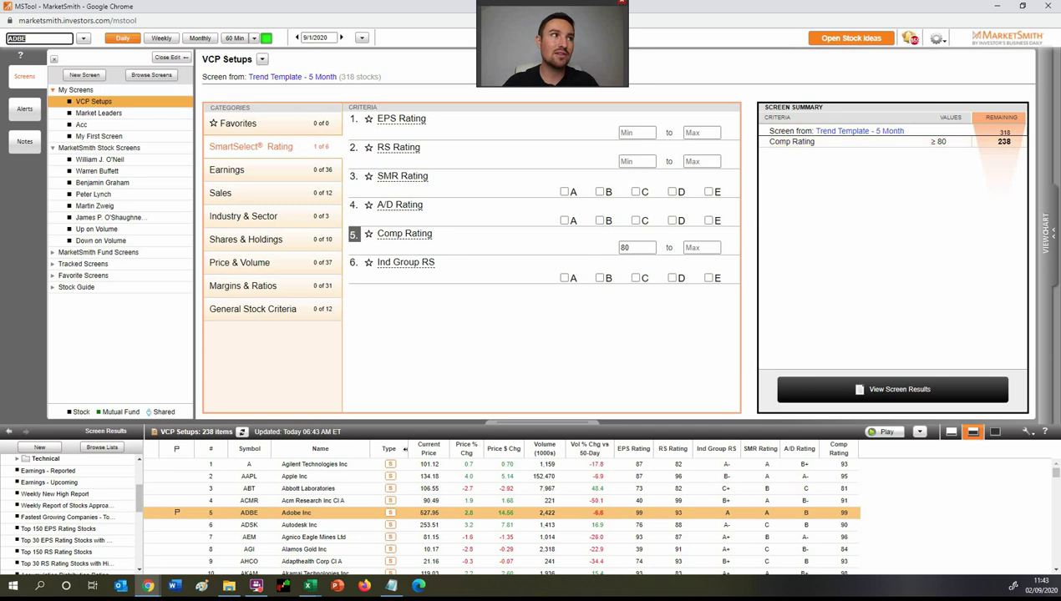
{"action": "left_click", "coordinate": [637, 161]}
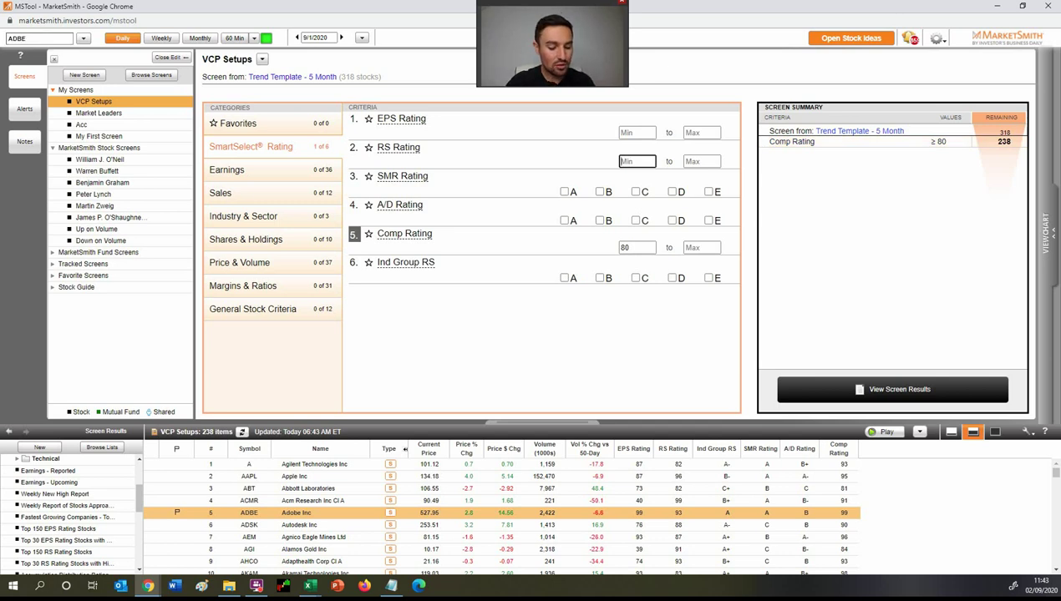
{"action": "type", "text": "85"}
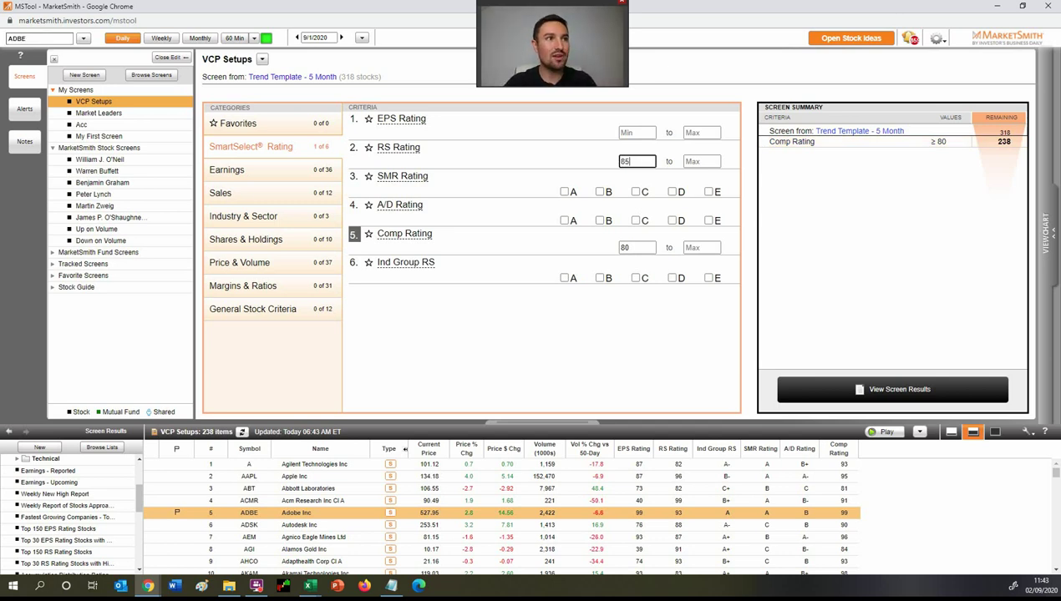
{"action": "key", "text": "Return"}
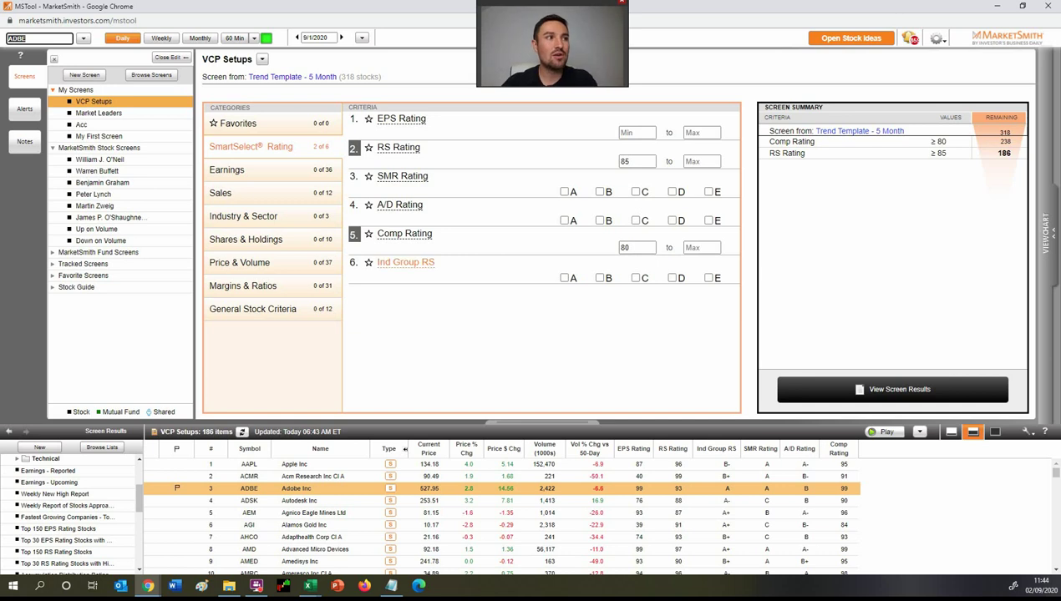
{"action": "left_click", "coordinate": [564, 278]}
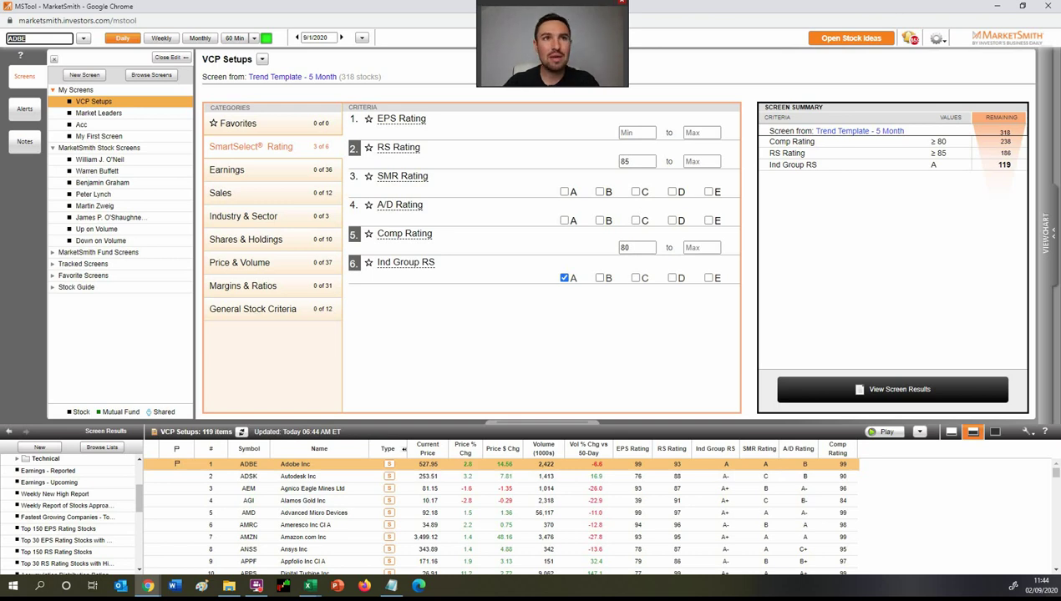
Try adding Ind Group RS grade B, then remove it so only grade A remains.
{"action": "left_click", "coordinate": [599, 277]}
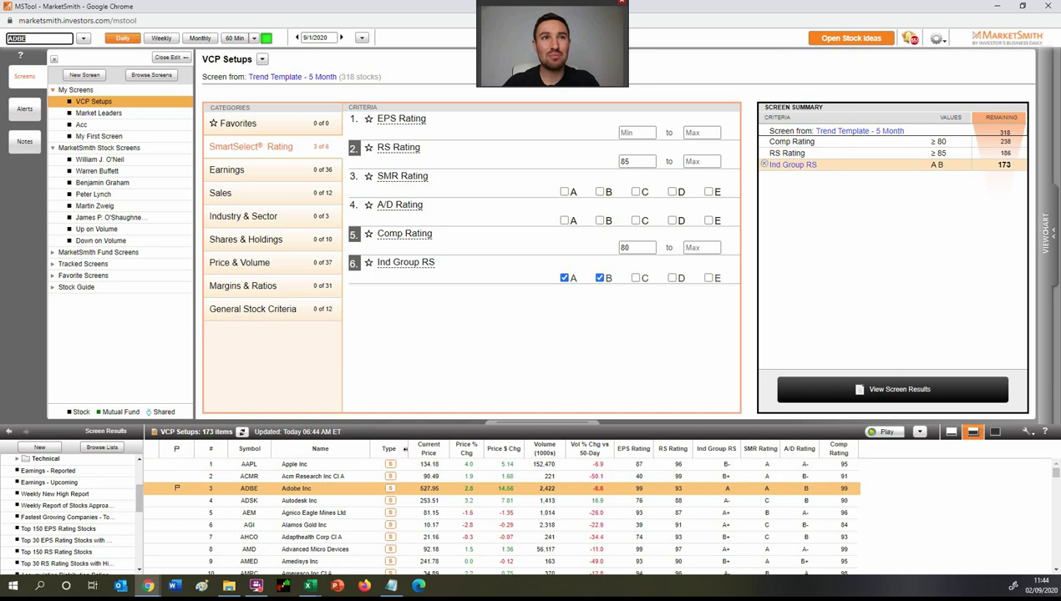
{"action": "left_click", "coordinate": [599, 278]}
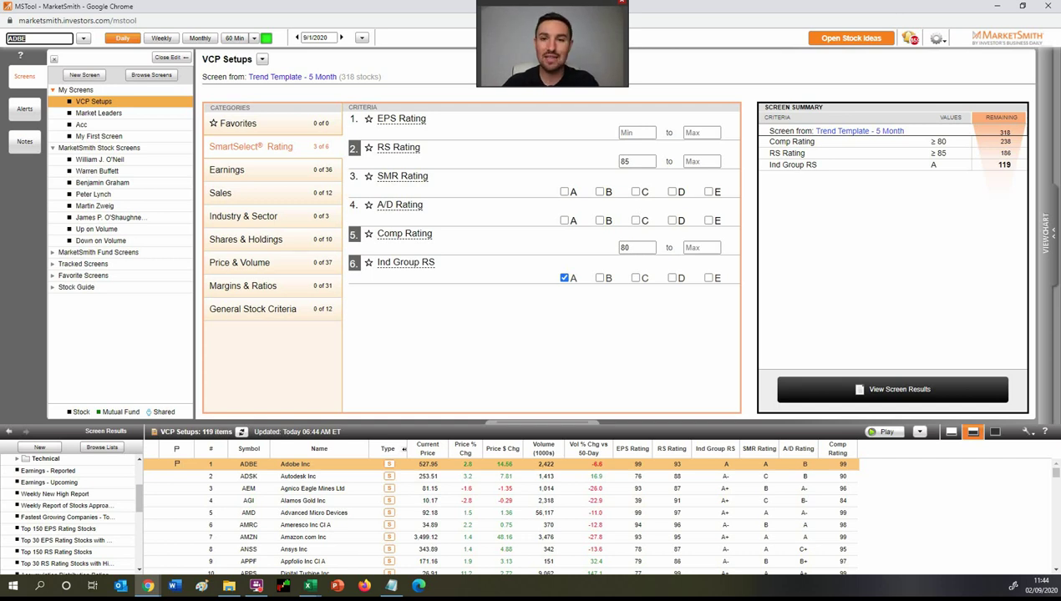
Set the EPS Rating minimum to 85, reducing the results from 119 to 57 stocks.
{"action": "left_click", "coordinate": [636, 247]}
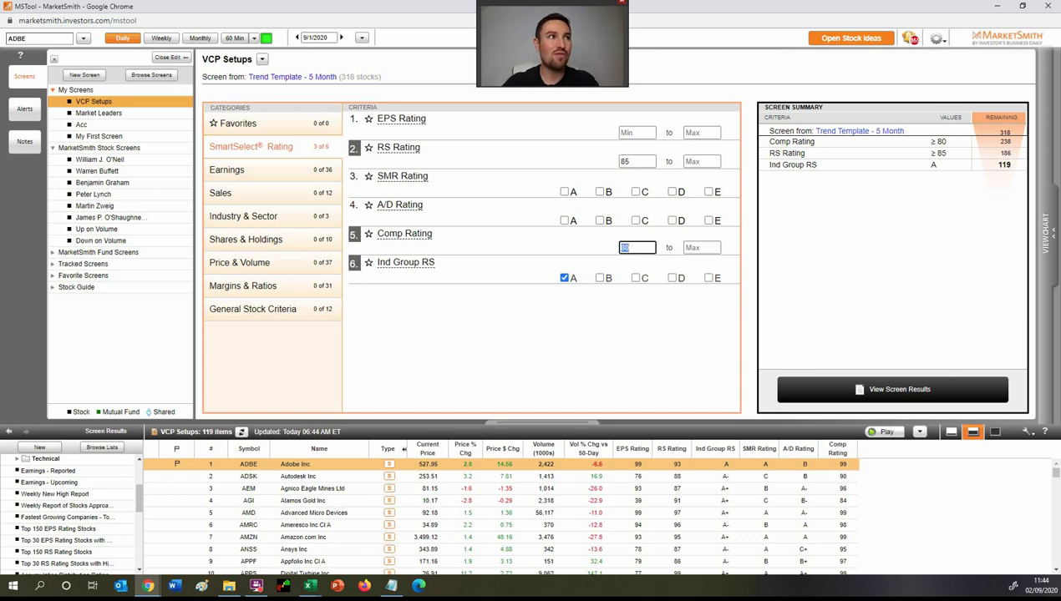
{"action": "left_click", "coordinate": [636, 161]}
{"action": "left_click", "coordinate": [637, 133]}
{"action": "type", "text": "85"}
{"action": "key", "text": "Tab"}
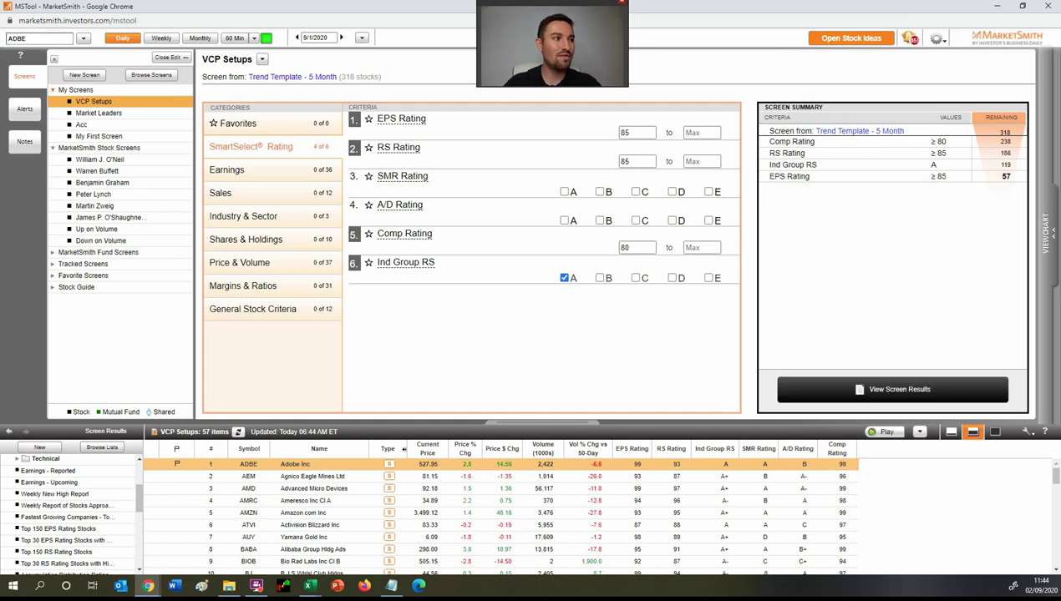
Scan the 57 results and open the chart for the top stock, ADBE.
{"action": "scroll", "coordinate": [501, 514], "scroll_direction": "down", "scroll_amount": 4}
{"action": "scroll", "coordinate": [501, 514], "scroll_direction": "up", "scroll_amount": 4}
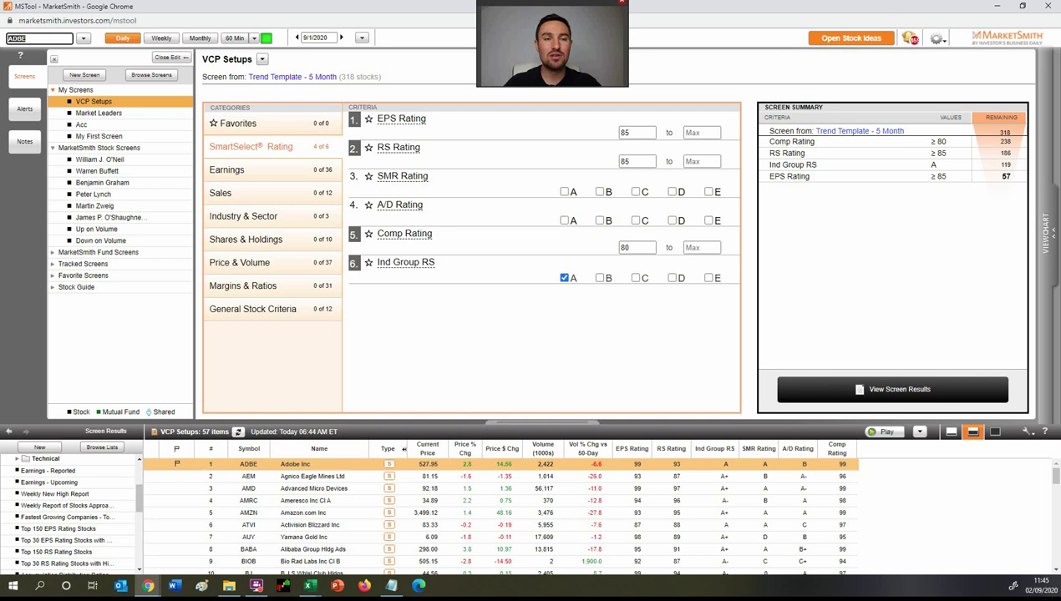
{"action": "key", "text": "Return"}
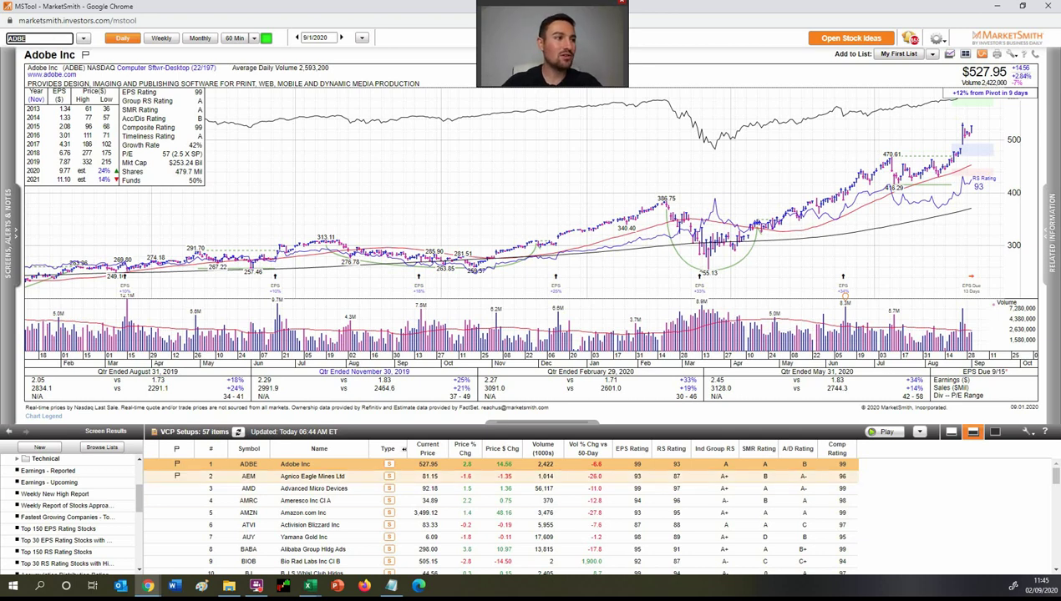
Browse the AEM, Adobe and AMD charts and run the auto-advancing chart review.
{"action": "left_click", "coordinate": [313, 476]}
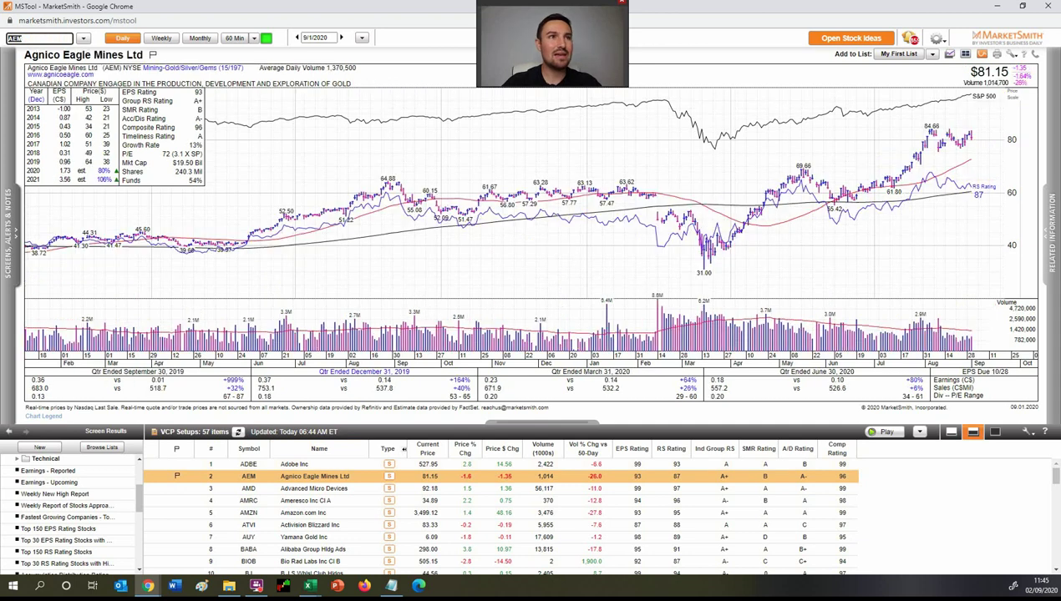
{"action": "left_click", "coordinate": [313, 464]}
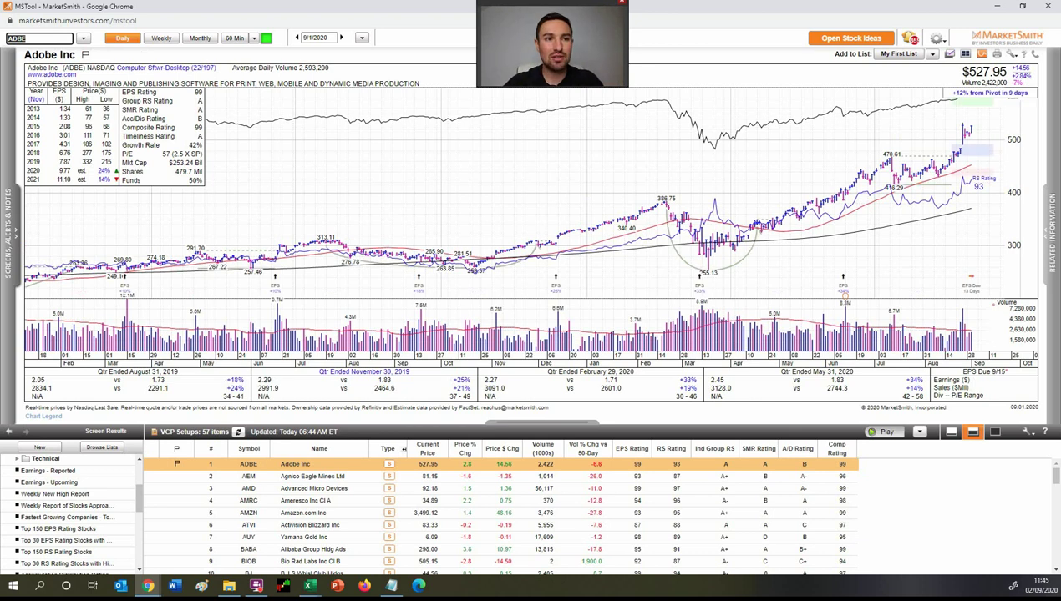
{"action": "left_click", "coordinate": [886, 432]}
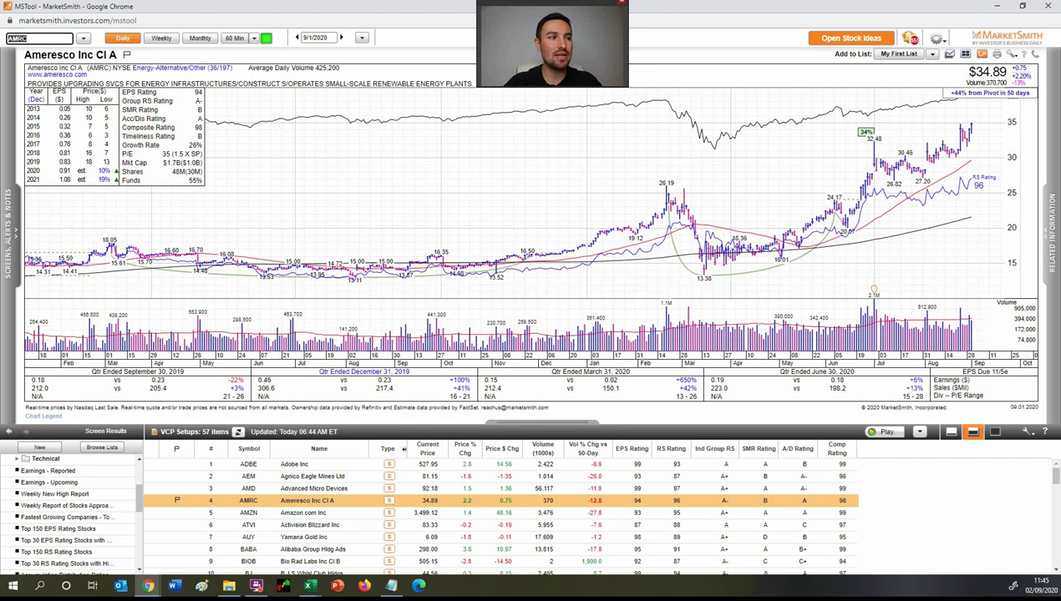
{"action": "left_click", "coordinate": [316, 488]}
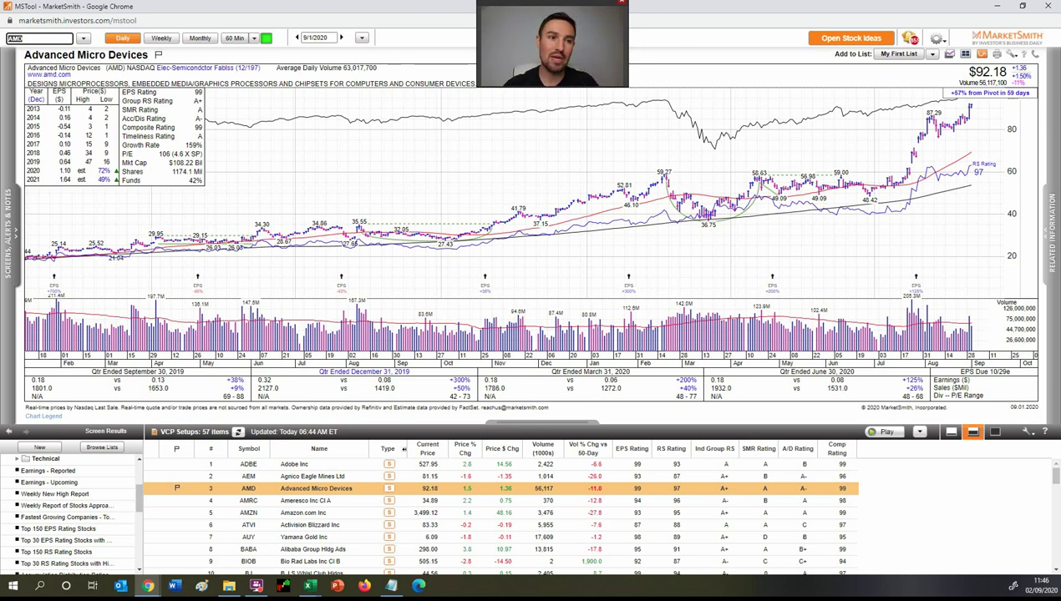
{"action": "left_click", "coordinate": [887, 432]}
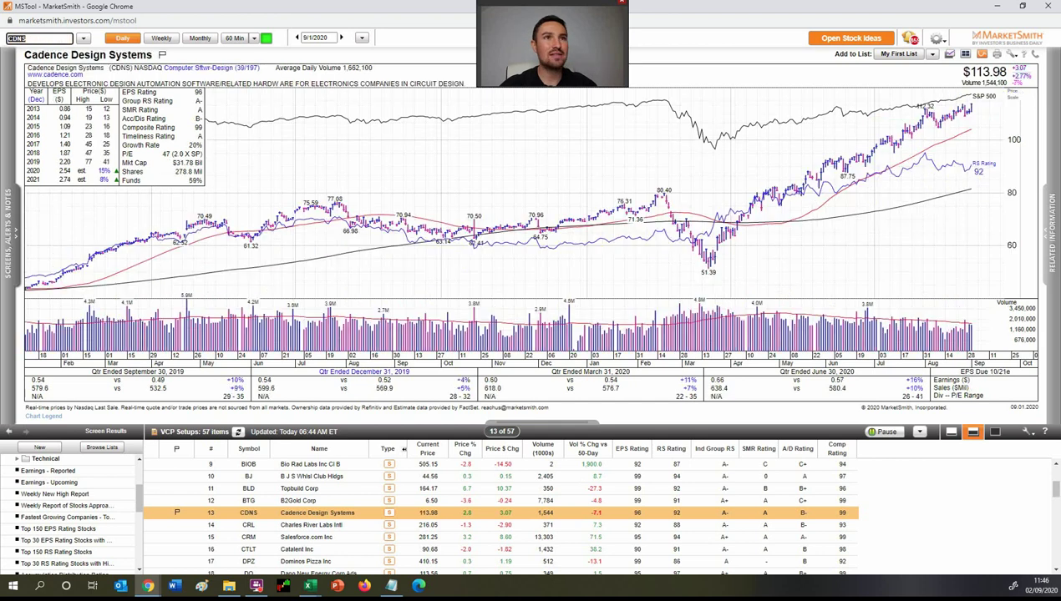
Pause and stop the chart slideshow on Charles River Labs Intl, result 14 of 57.
{"action": "left_click", "coordinate": [882, 432]}
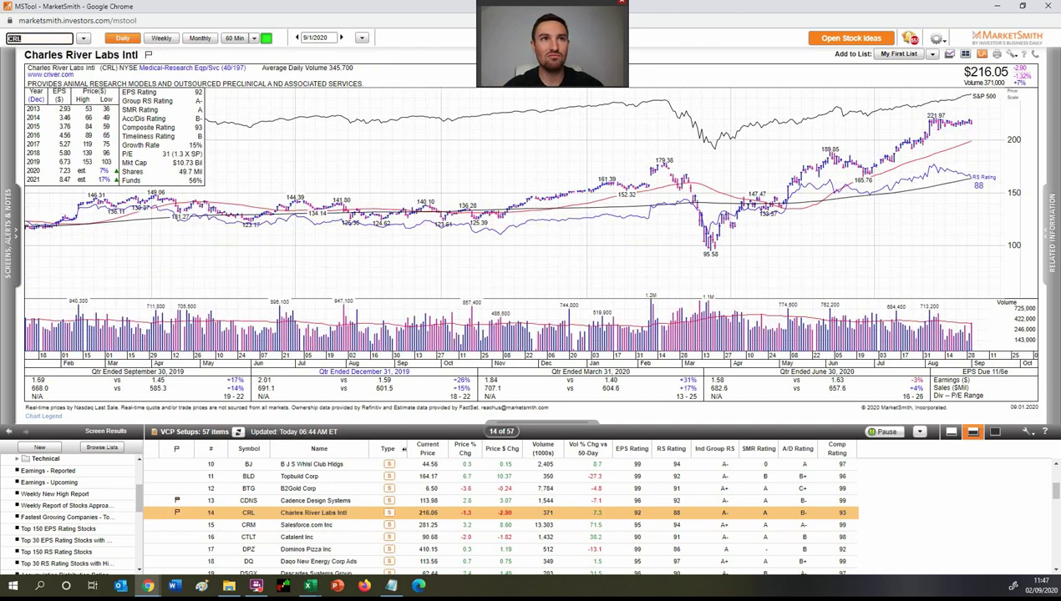
{"action": "key", "text": "space"}
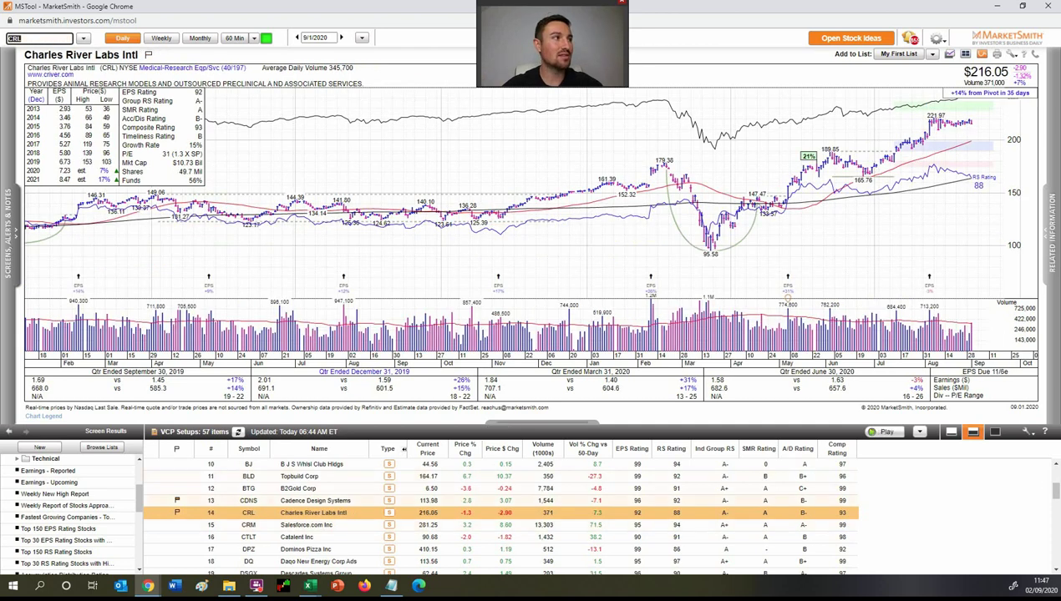